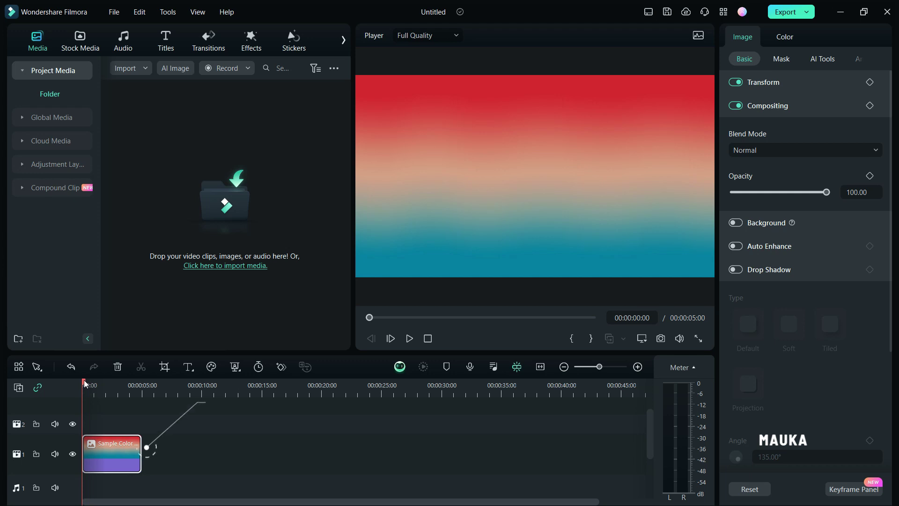
# Add a Quick Text title on track 2 directly above the gradient clip, starting at 0, and centre it in the frame.
pyautogui.moveTo(84, 392); pyautogui.dragTo(103, 393)
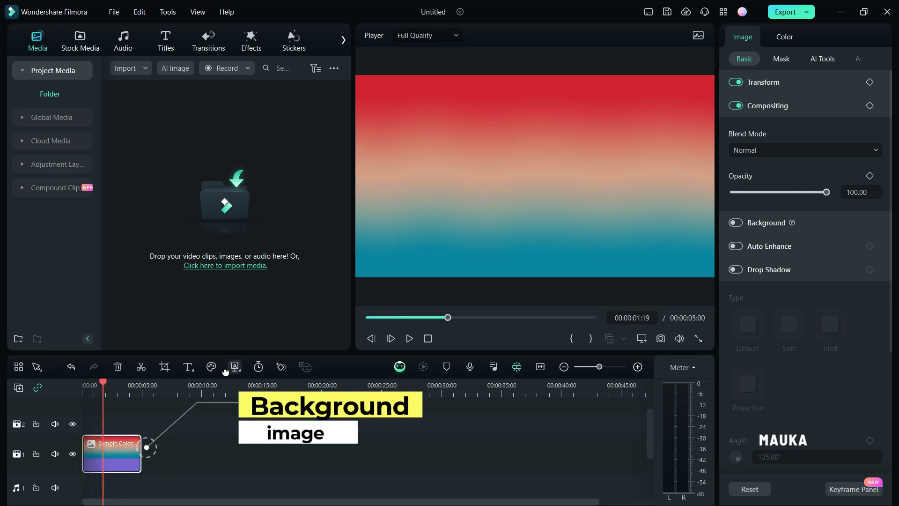
pyautogui.click(188, 369)
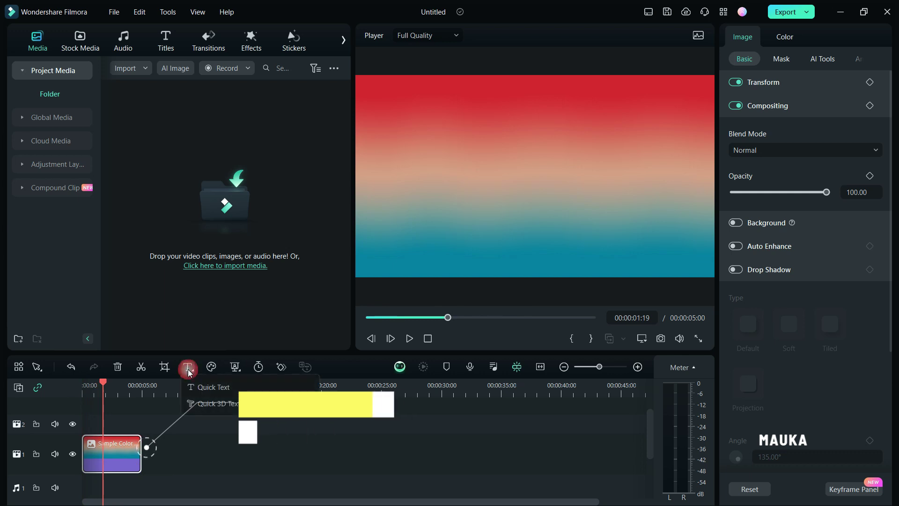
pyautogui.click(215, 386)
pyautogui.moveTo(138, 426); pyautogui.dragTo(117, 424)
pyautogui.click(110, 389)
pyautogui.click(533, 252)
pyautogui.moveTo(533, 252); pyautogui.dragTo(533, 180)
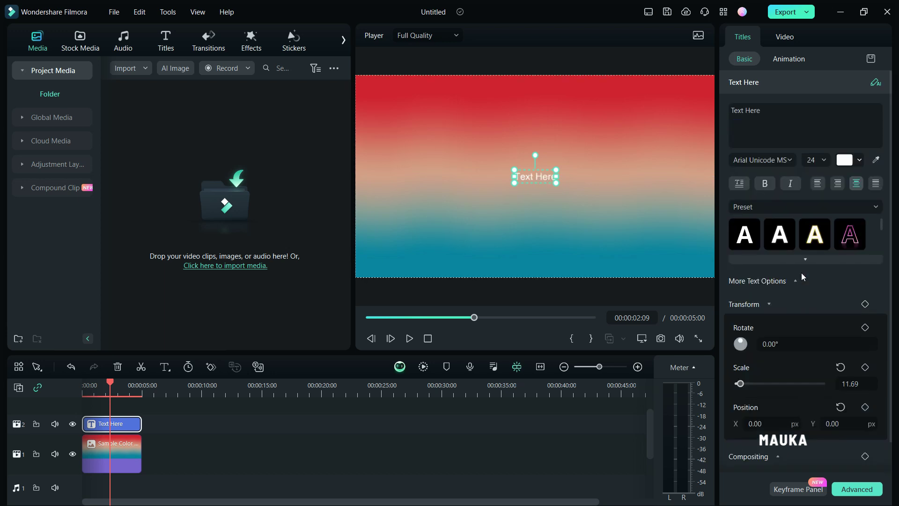
# Replace the title's placeholder text with BIG.
pyautogui.tripleClick(755, 111)
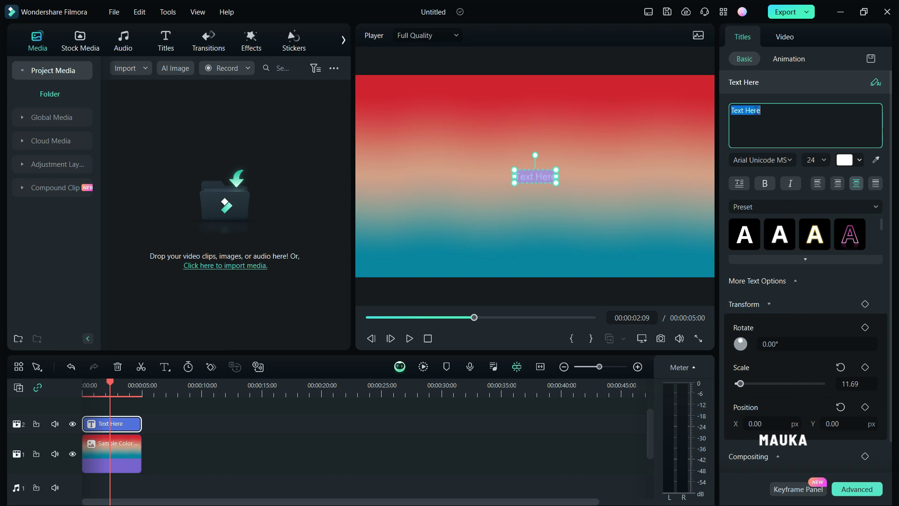
pyautogui.write('Bl')
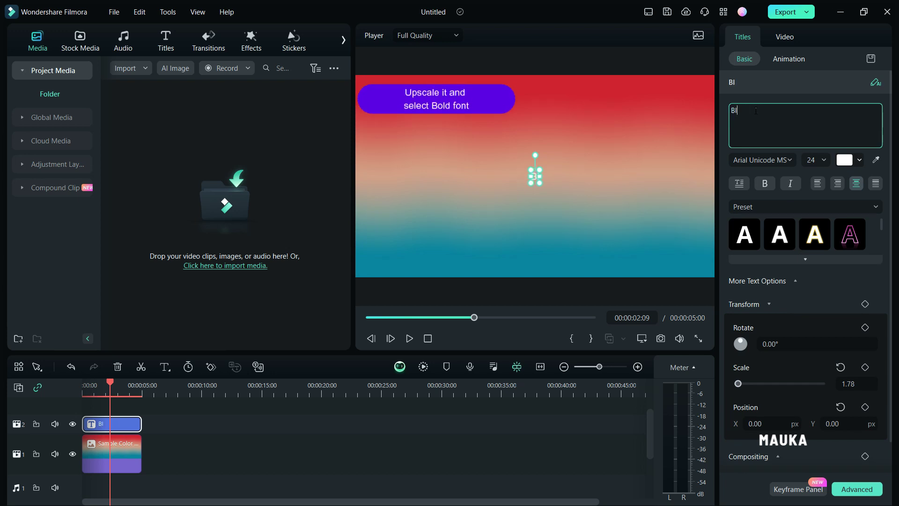
pyautogui.write('G')
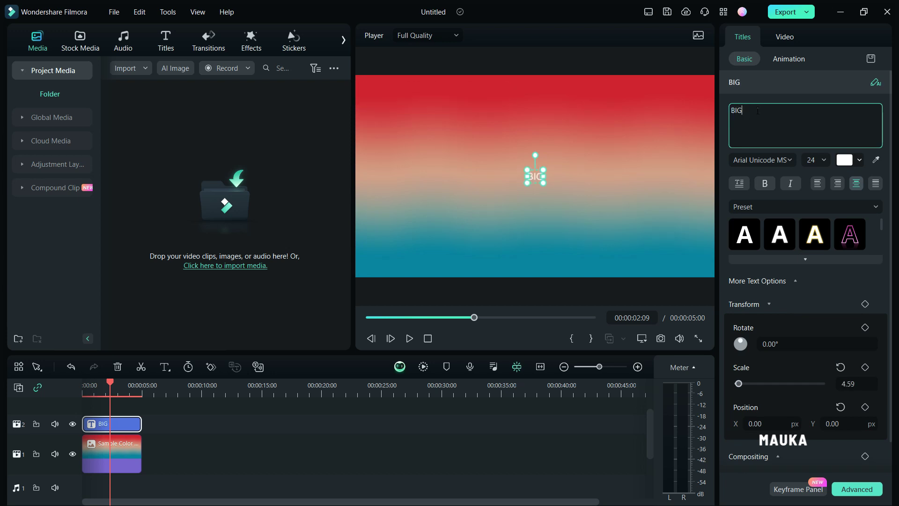
# Enlarge the BIG title to a font size of about 157 and keep it centred in the frame.
pyautogui.click(823, 160)
pyautogui.click(550, 165)
pyautogui.moveTo(544, 170); pyautogui.dragTo(639, 92)
pyautogui.moveTo(591, 142); pyautogui.dragTo(534, 181)
# Set the BIG title's font to a bold AvenirNextLTPro style.
pyautogui.click(791, 160)
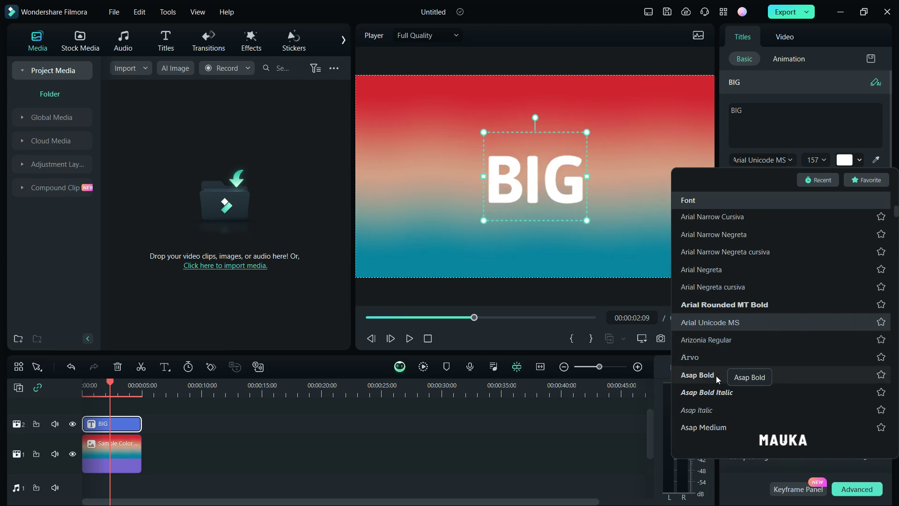
pyautogui.scroll(-1, 707, 391)
pyautogui.scroll(-2, 702, 401)
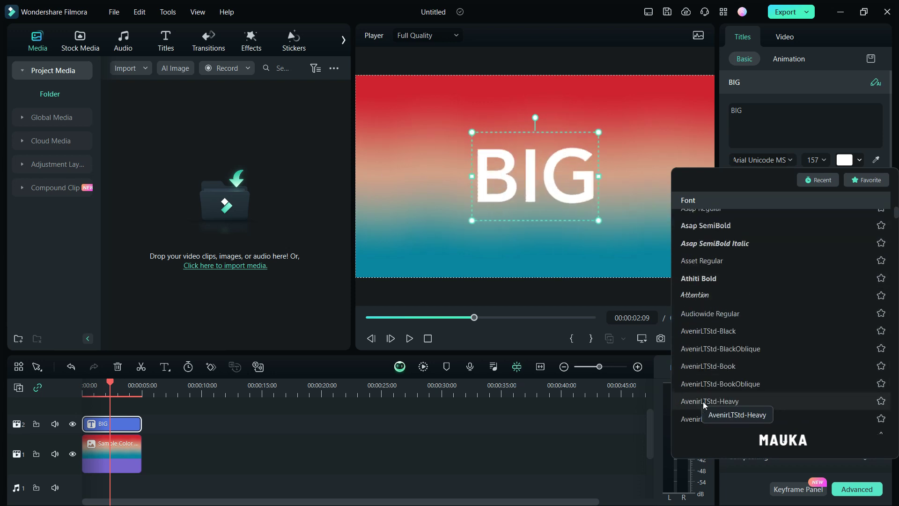
pyautogui.scroll(-3, 717, 408)
pyautogui.click(721, 408)
# Scale the BIG title up to about 81 so it nearly fills the frame, centred over the gradient.
pyautogui.moveTo(597, 132); pyautogui.dragTo(662, 90)
pyautogui.moveTo(473, 220); pyautogui.dragTo(389, 278)
pyautogui.moveTo(612, 160); pyautogui.dragTo(606, 165)
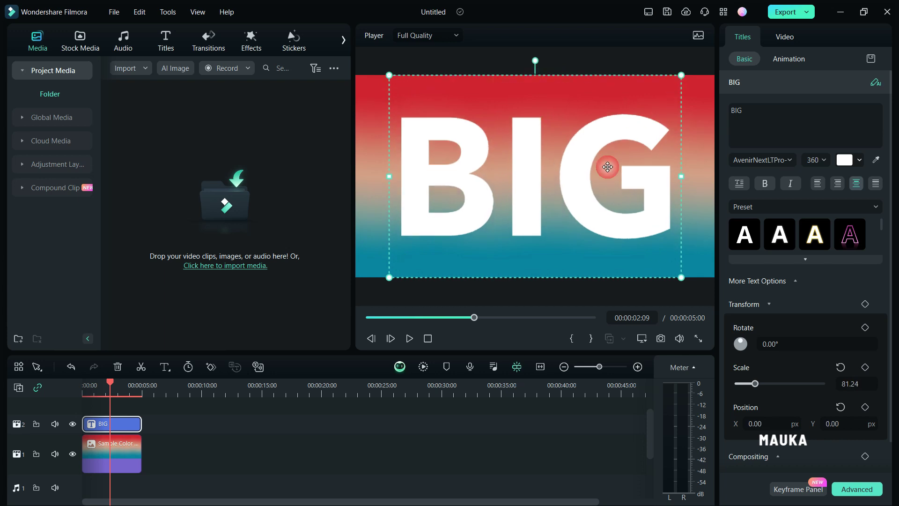
pyautogui.click(366, 429)
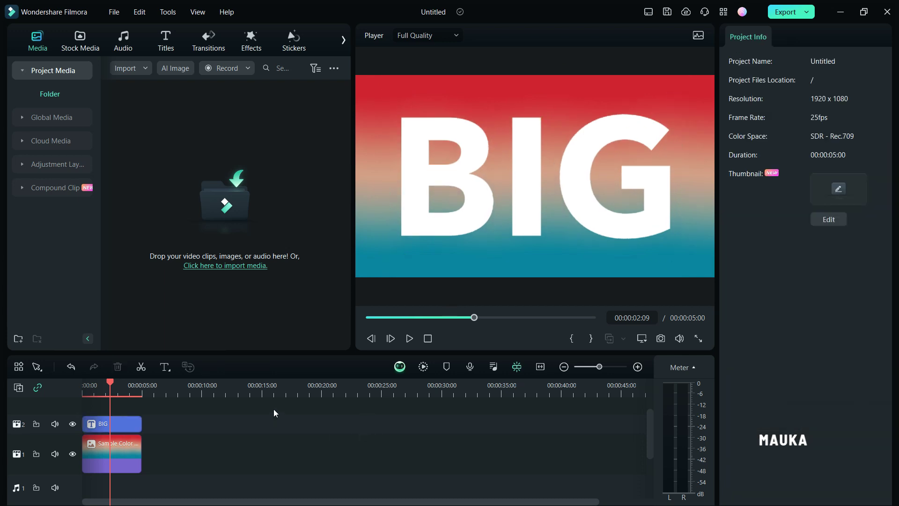
pyautogui.click(454, 224)
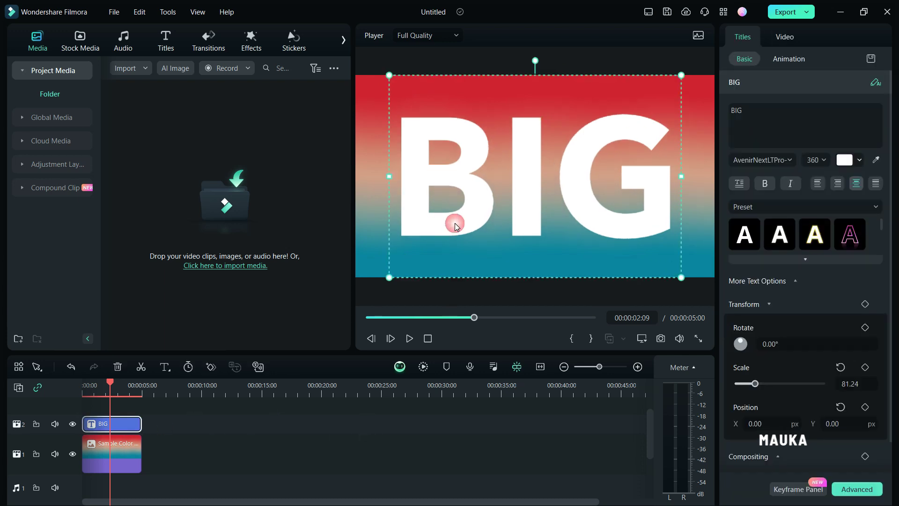
pyautogui.click(313, 411)
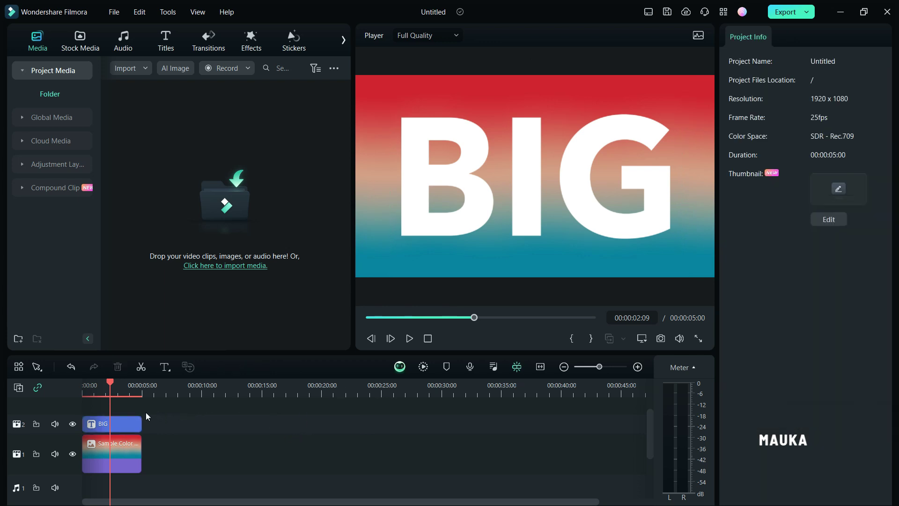
# Combine the BIG title and the gradient clip into a compound clip named "text".
pyautogui.moveTo(156, 425); pyautogui.dragTo(108, 479)
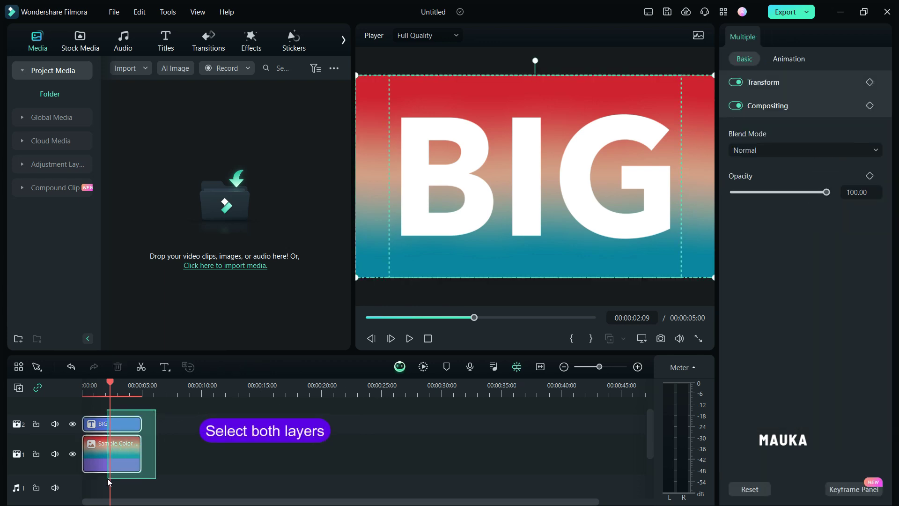
pyautogui.rightClick(125, 425)
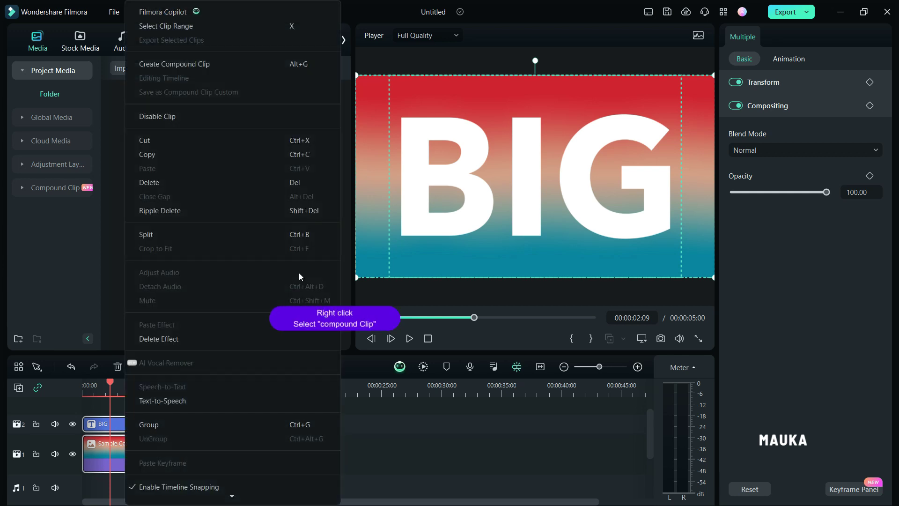
pyautogui.click(224, 63)
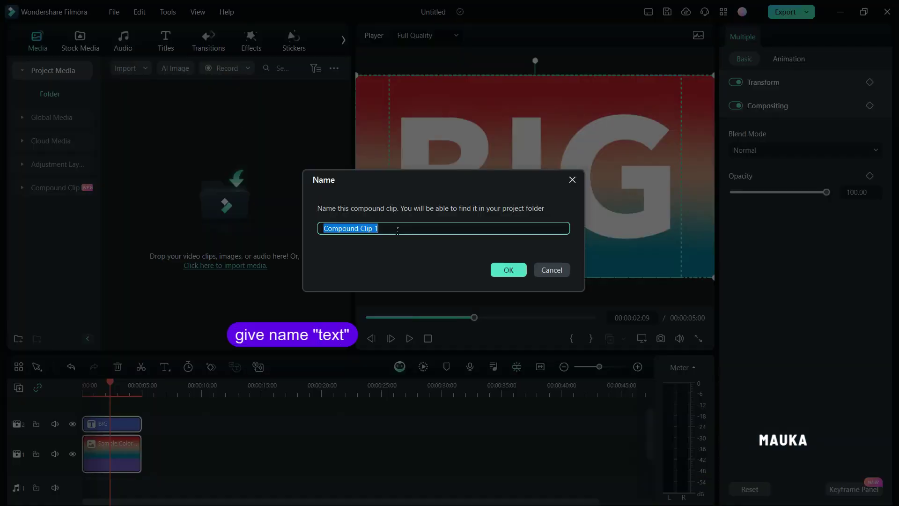
pyautogui.write('text')
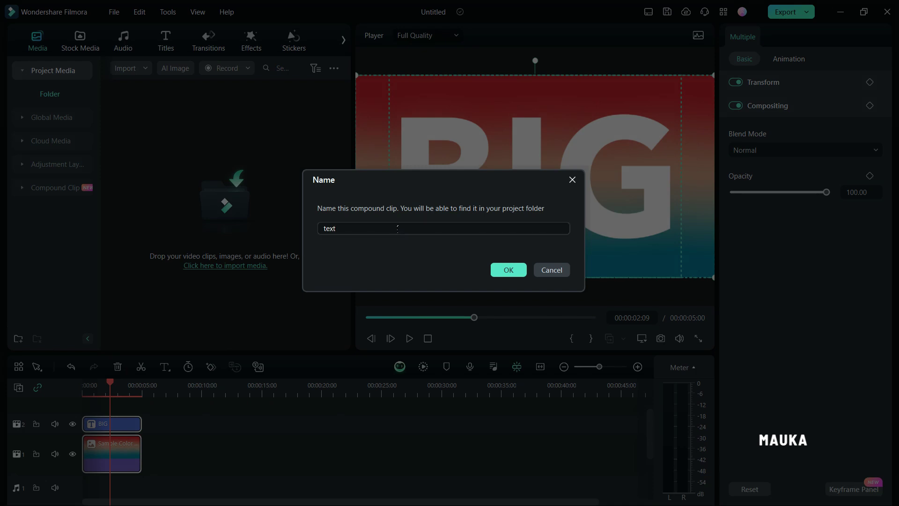
pyautogui.press('Return')
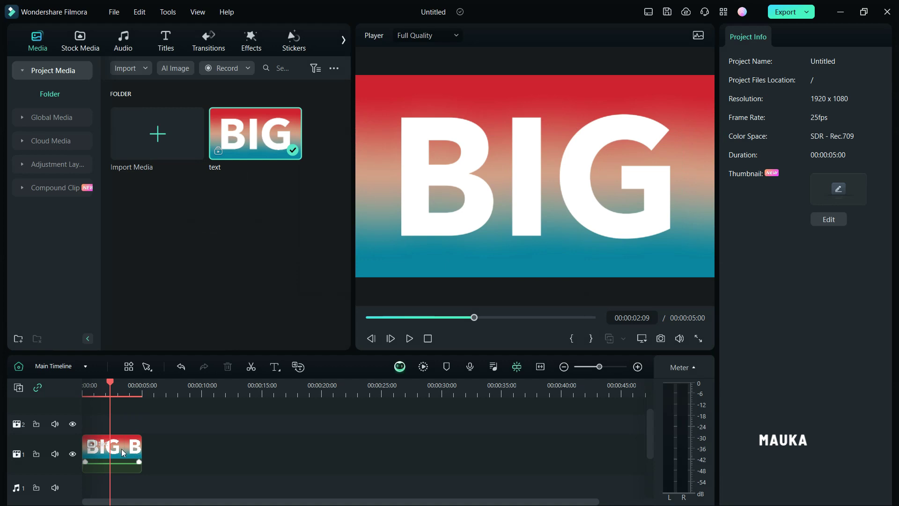
# Move the "text" compound clip from track 1 up to track 2, keeping it at the timeline start.
pyautogui.moveTo(111, 382)
pyautogui.mouseDown()
pyautogui.moveTo(77, 387)
pyautogui.moveTo(123, 386)
pyautogui.moveTo(84, 390)
pyautogui.moveTo(112, 391)
pyautogui.mouseUp()
pyautogui.moveTo(121, 453); pyautogui.dragTo(121, 424)
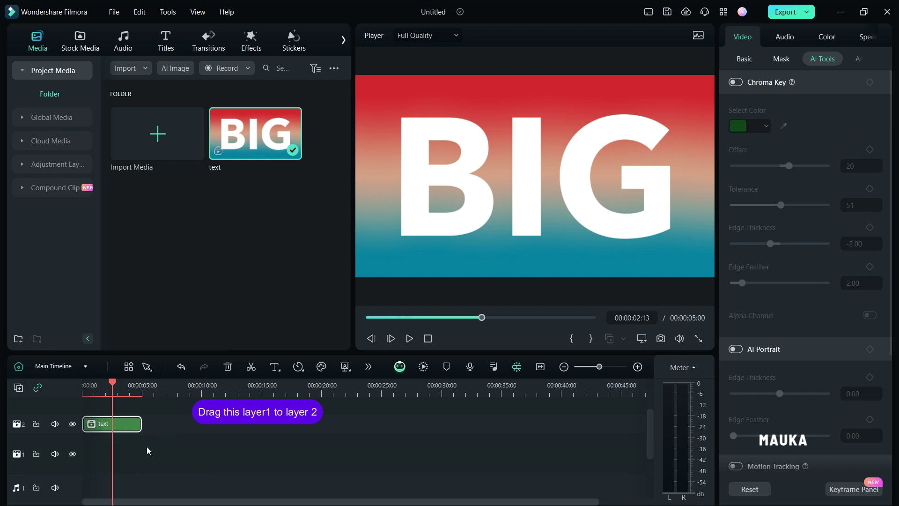
pyautogui.click(151, 452)
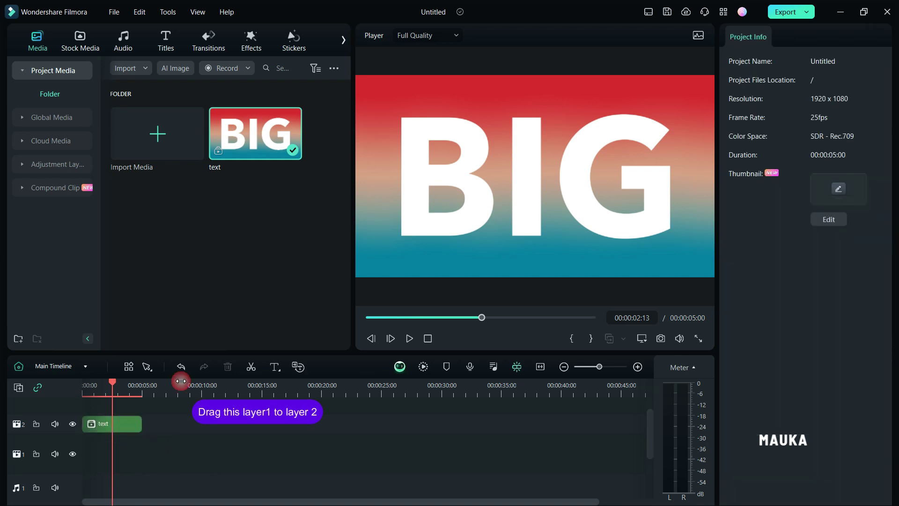
# Place the Landscape Background ocean clip from the stock media library on track 1, starting at 0 beneath the "text" clip.
pyautogui.click(80, 42)
pyautogui.scroll(-3, 147, 189)
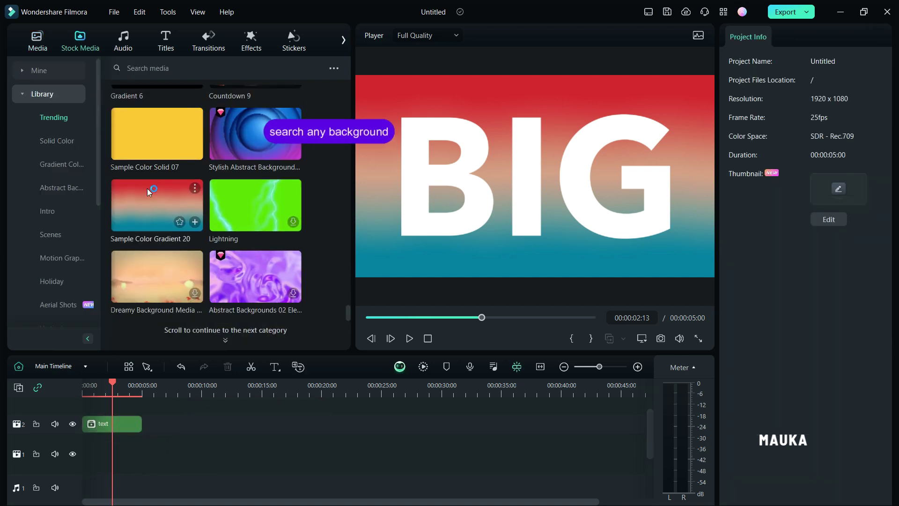
pyautogui.scroll(5, 147, 188)
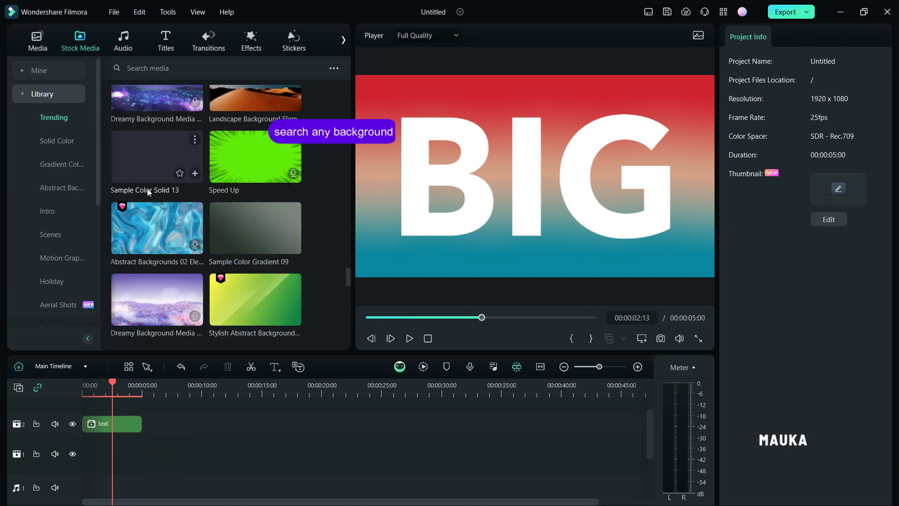
pyautogui.moveTo(141, 207); pyautogui.dragTo(117, 452)
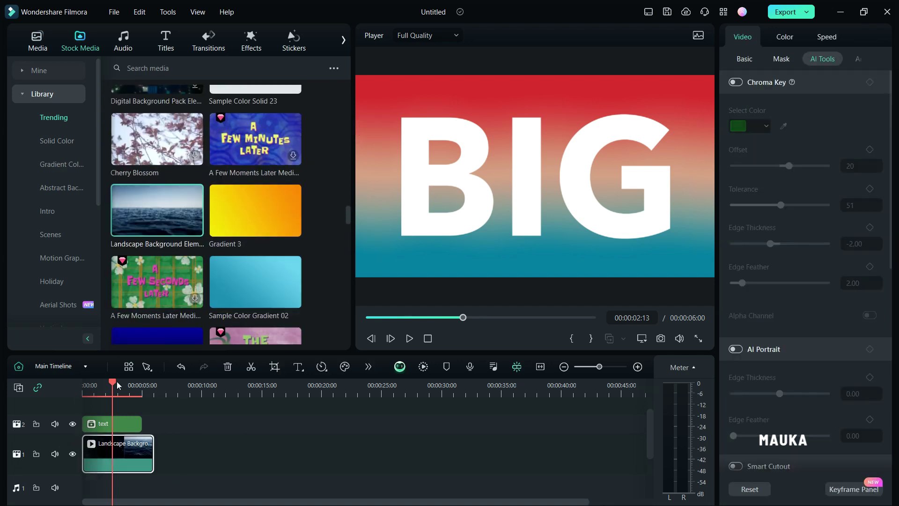
pyautogui.click(193, 431)
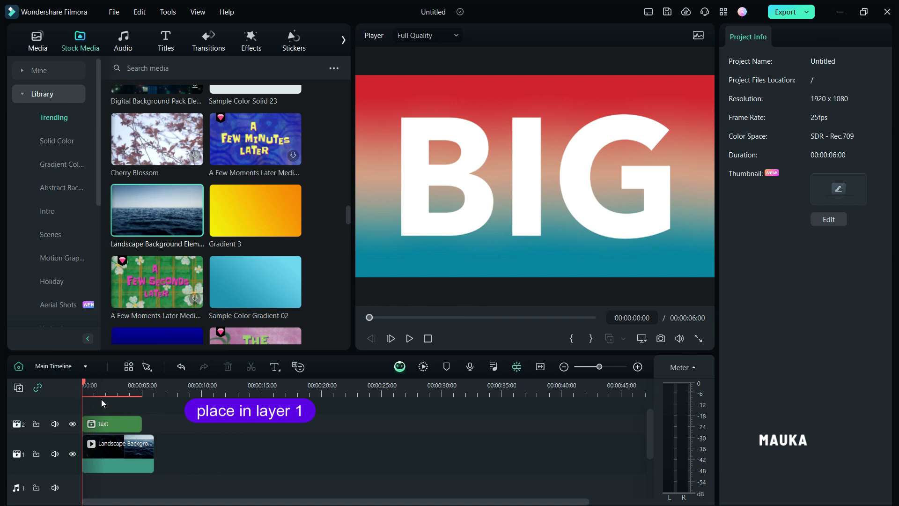
pyautogui.moveTo(84, 384); pyautogui.dragTo(106, 384)
# Enable Chroma Key on the "text" compound clip and sample the white inside the letters as the key colour.
pyautogui.click(38, 42)
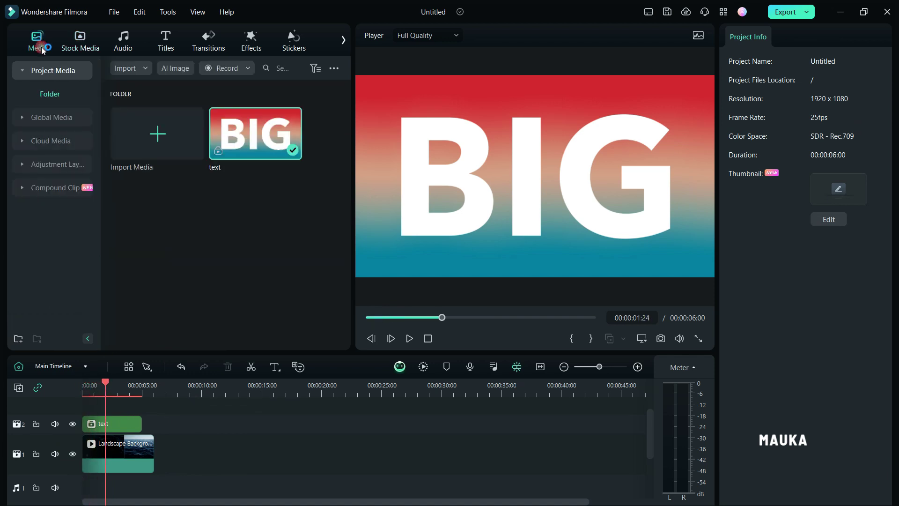
pyautogui.moveTo(106, 385)
pyautogui.mouseDown()
pyautogui.moveTo(91, 385)
pyautogui.moveTo(118, 387)
pyautogui.mouseUp()
pyautogui.click(128, 424)
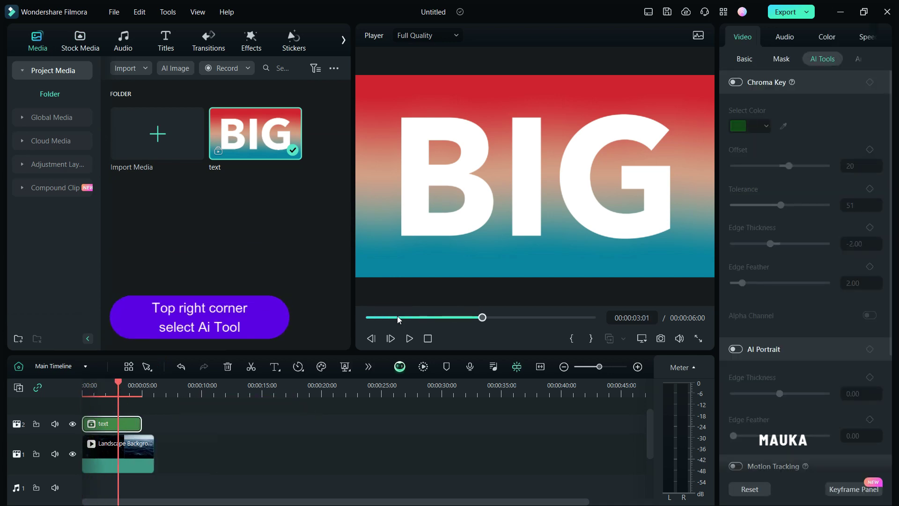
pyautogui.click(737, 82)
pyautogui.click(784, 128)
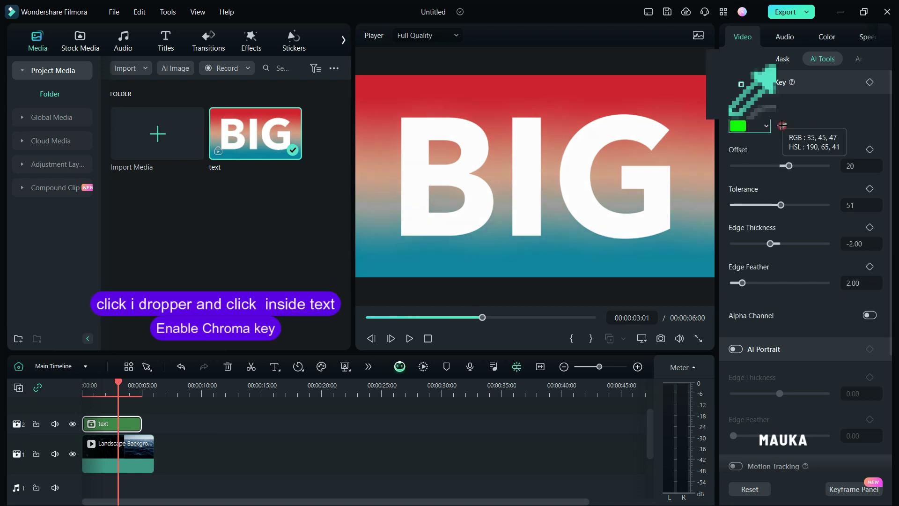
pyautogui.click(624, 132)
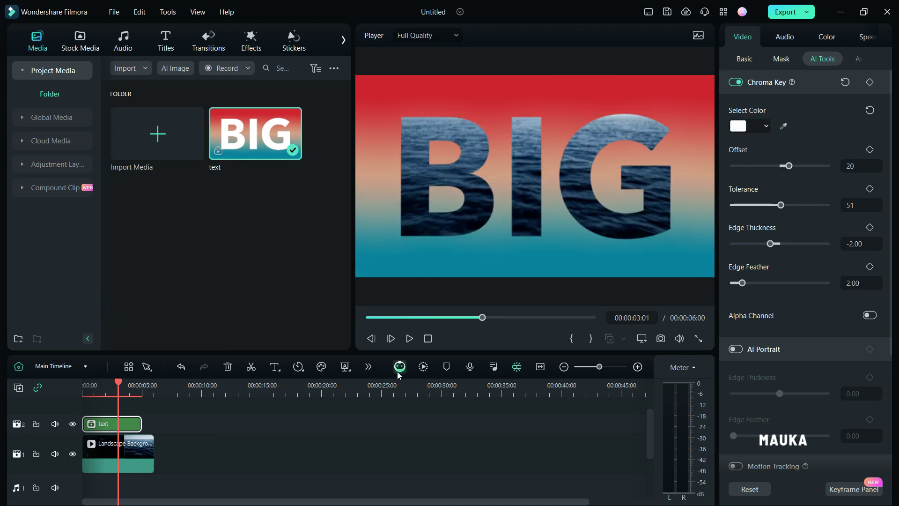
pyautogui.moveTo(120, 386); pyautogui.dragTo(101, 390)
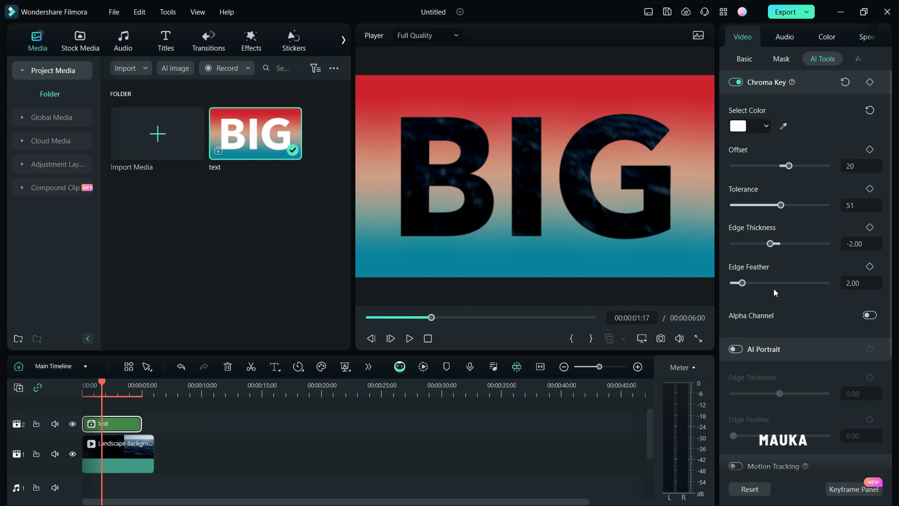
pyautogui.moveTo(772, 244)
pyautogui.mouseDown()
pyautogui.moveTo(729, 252)
pyautogui.moveTo(819, 250)
pyautogui.moveTo(774, 251)
pyautogui.mouseUp()
pyautogui.click(838, 242)
pyautogui.press('Down')
pyautogui.moveTo(786, 206)
pyautogui.mouseDown()
pyautogui.moveTo(825, 206)
pyautogui.moveTo(721, 203)
pyautogui.moveTo(797, 205)
pyautogui.moveTo(785, 205)
pyautogui.mouseUp()
# Open the "text" compound clip's own timeline, dismiss the reminder and select the BIG title layer.
pyautogui.click(86, 369)
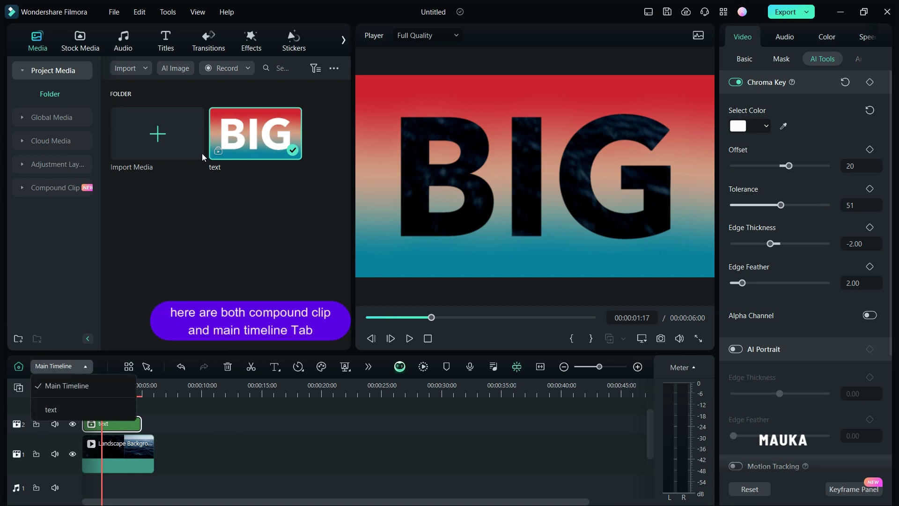
pyautogui.click(91, 411)
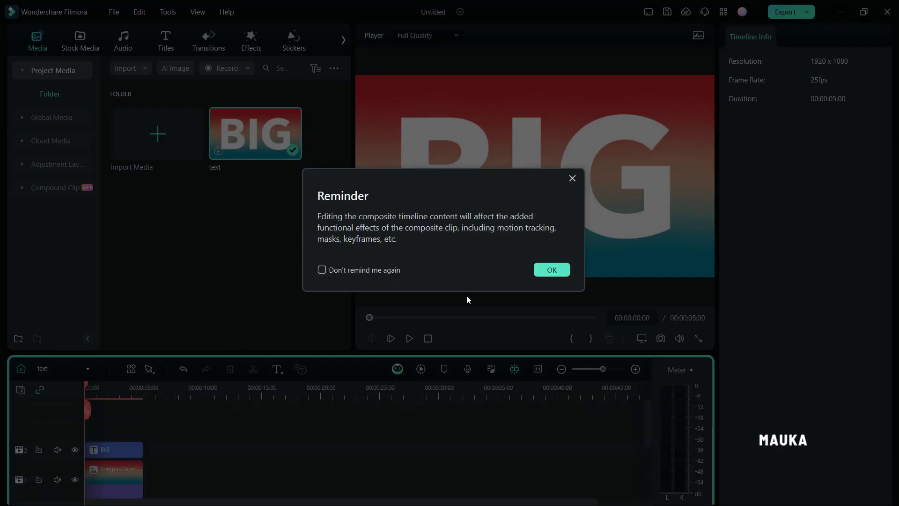
pyautogui.click(561, 270)
pyautogui.scroll(-2, 241, 471)
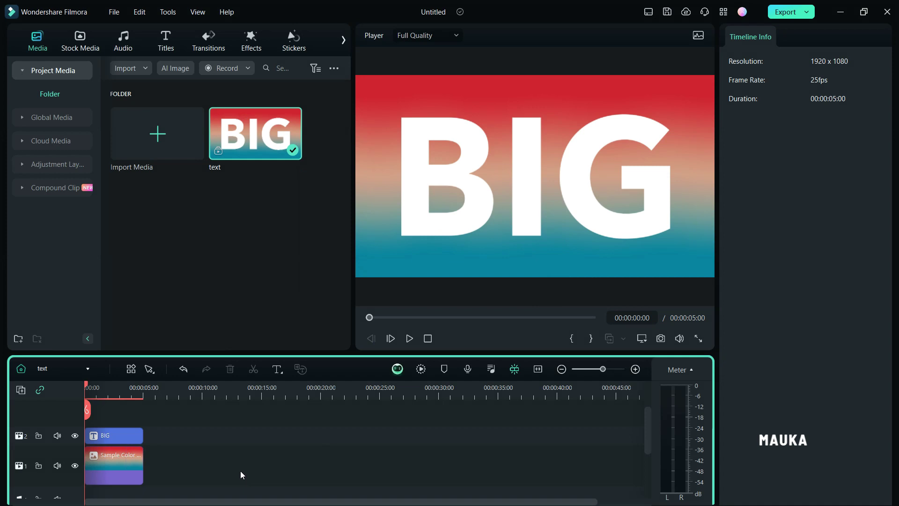
pyautogui.click(120, 422)
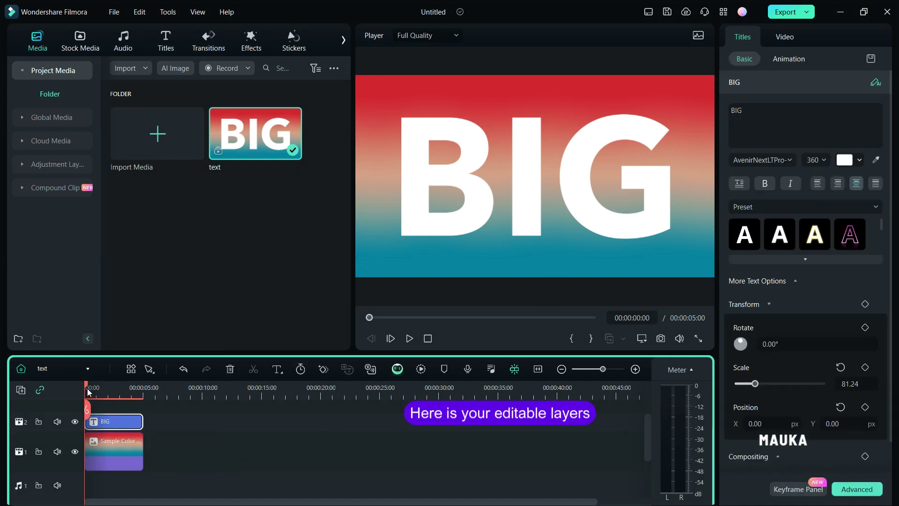
# Try moving the BIG title along track 2 away from the gradient clip, and return it to the timeline start.
pyautogui.moveTo(87, 388)
pyautogui.mouseDown()
pyautogui.moveTo(126, 388)
pyautogui.moveTo(100, 387)
pyautogui.mouseUp()
pyautogui.moveTo(112, 421); pyautogui.dragTo(243, 421)
pyautogui.click(252, 394)
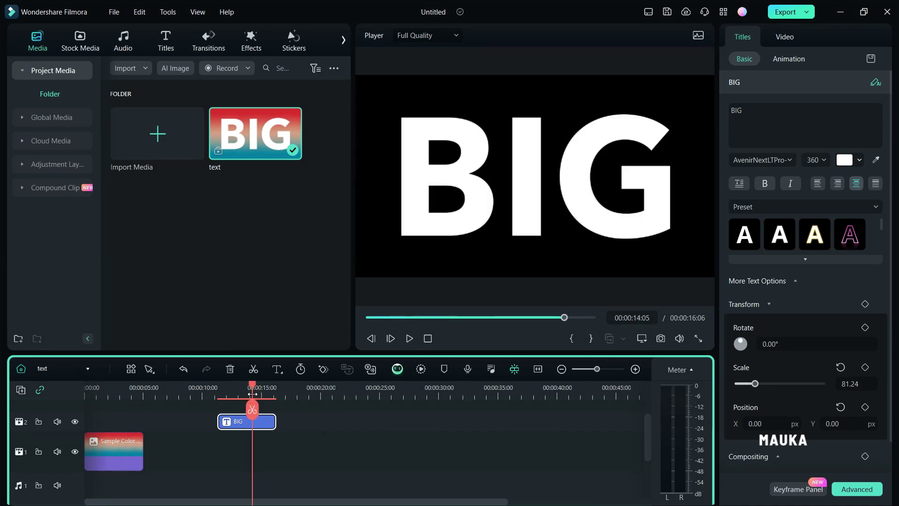
pyautogui.moveTo(262, 429); pyautogui.dragTo(116, 461)
pyautogui.click(212, 394)
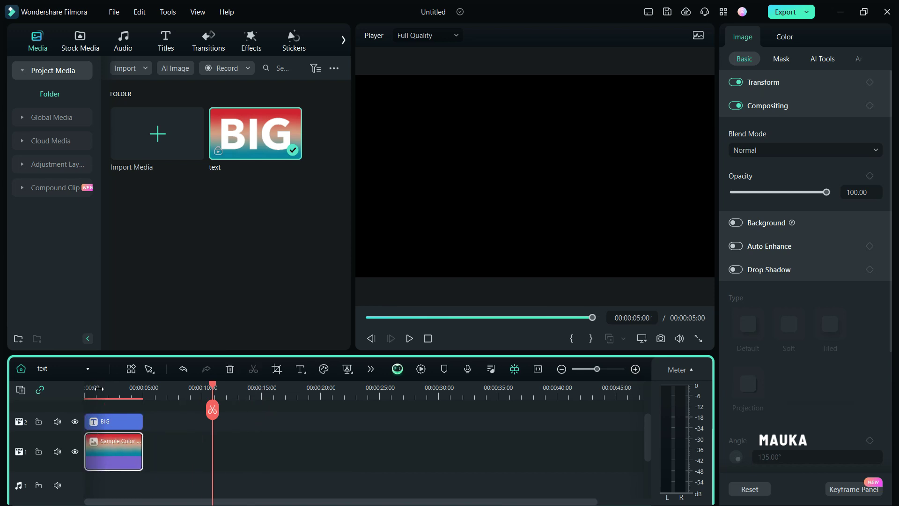
pyautogui.click(98, 389)
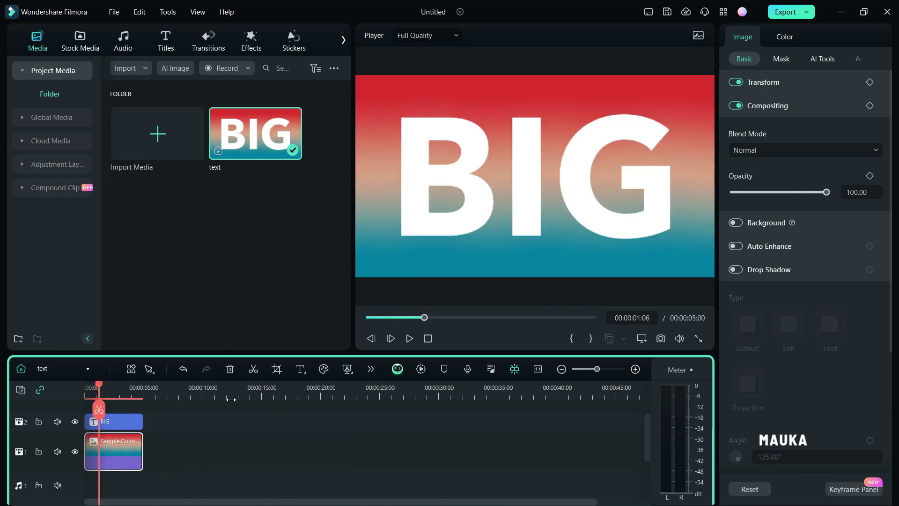
# Apply the Typewriter-style intro animation with the expanding letters to the BIG title layer.
pyautogui.click(117, 421)
pyautogui.click(791, 58)
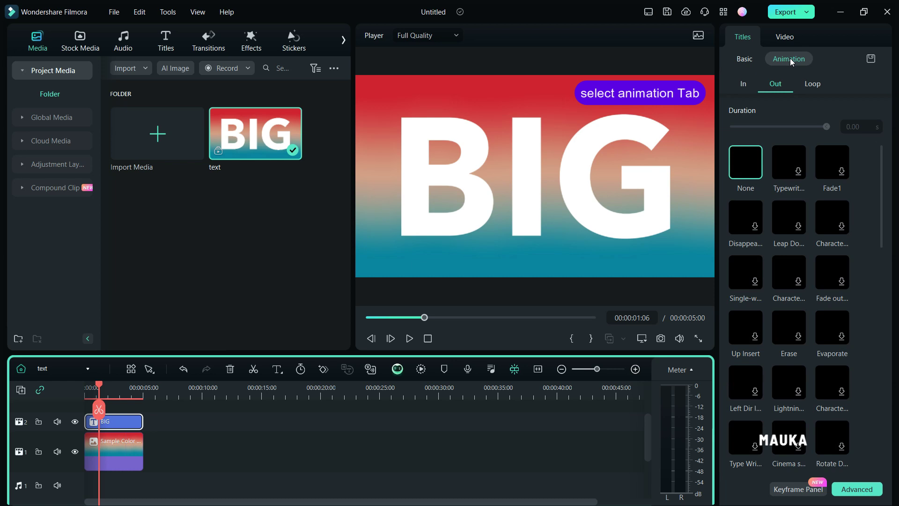
pyautogui.click(743, 84)
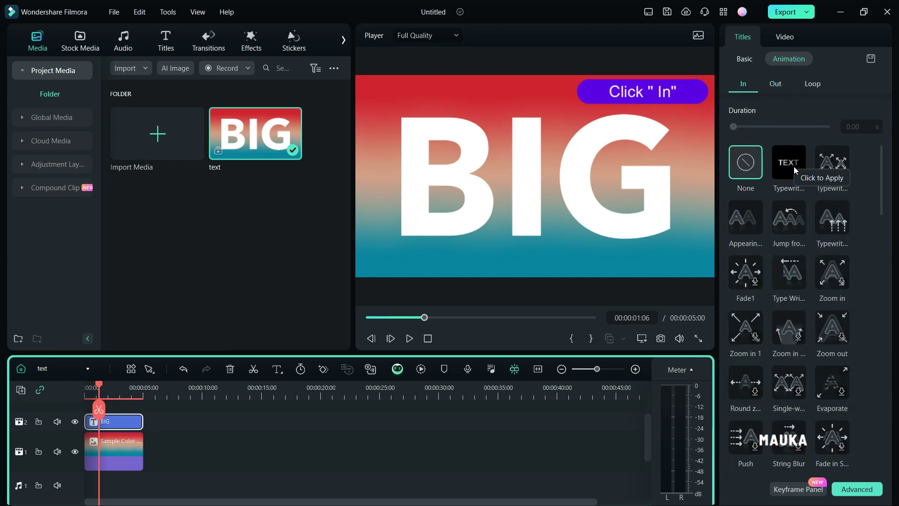
pyautogui.click(838, 163)
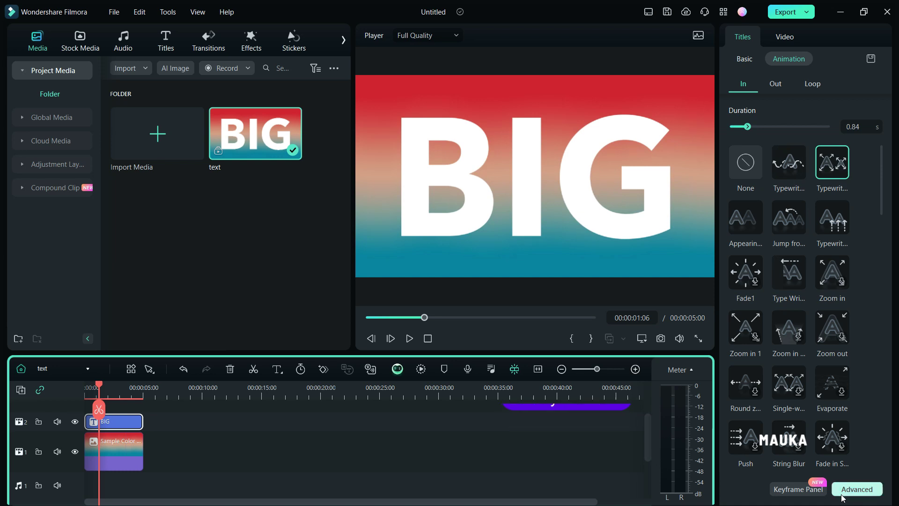
# Enable a cyan outline on the BIG text with a thickness of 10 in the advanced text editor and apply it.
pyautogui.click(858, 489)
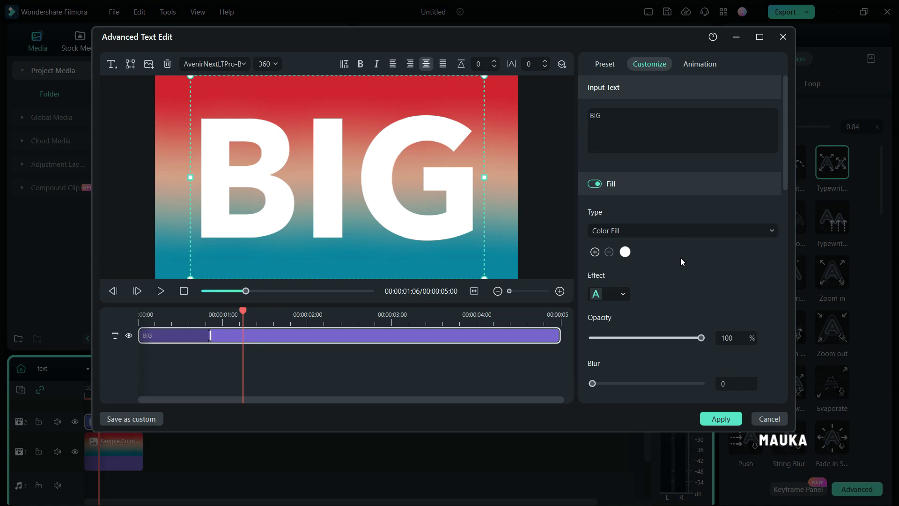
pyautogui.scroll(-3, 685, 261)
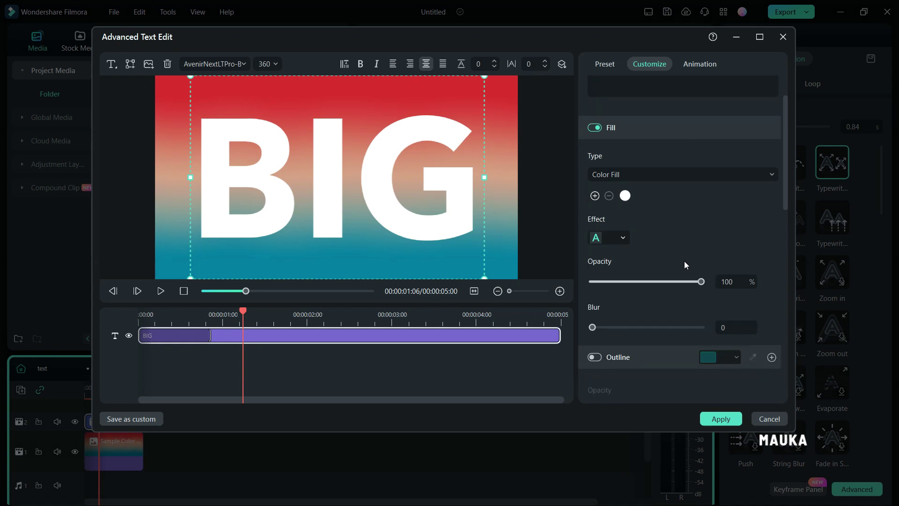
pyautogui.scroll(-1, 684, 260)
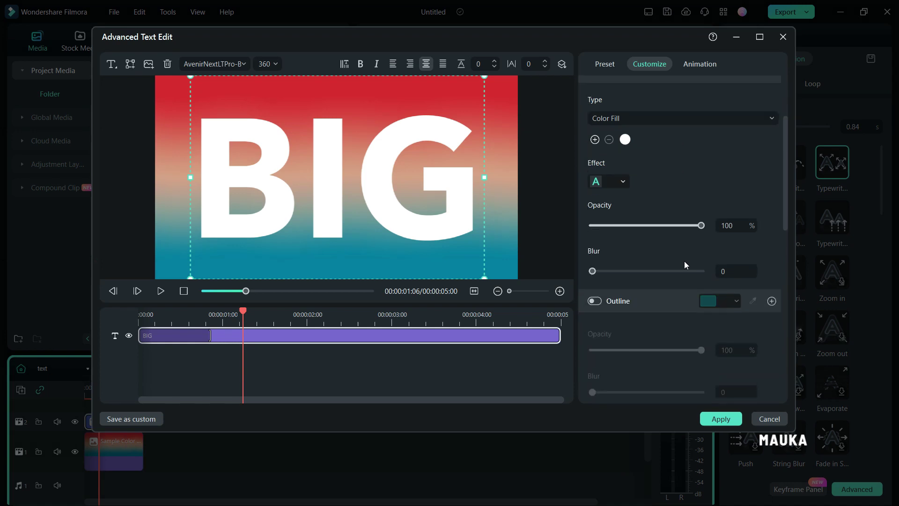
pyautogui.click(595, 301)
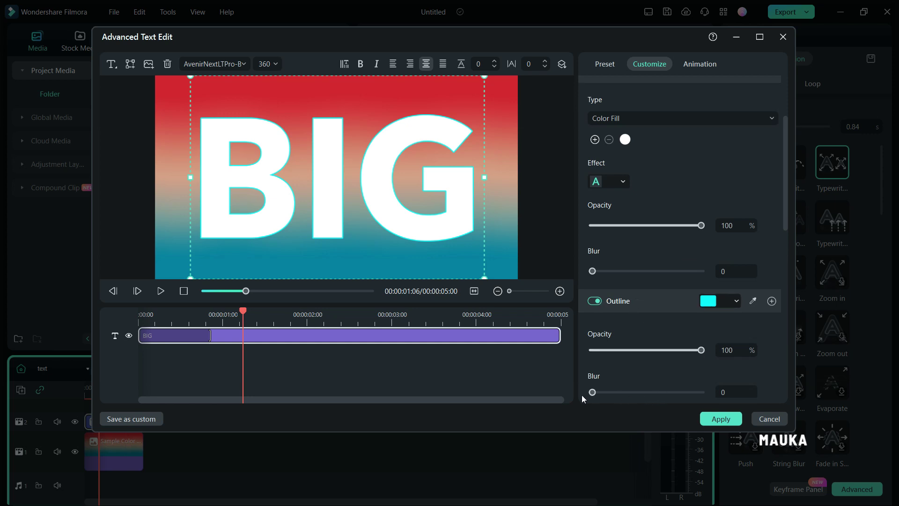
pyautogui.scroll(-2, 638, 379)
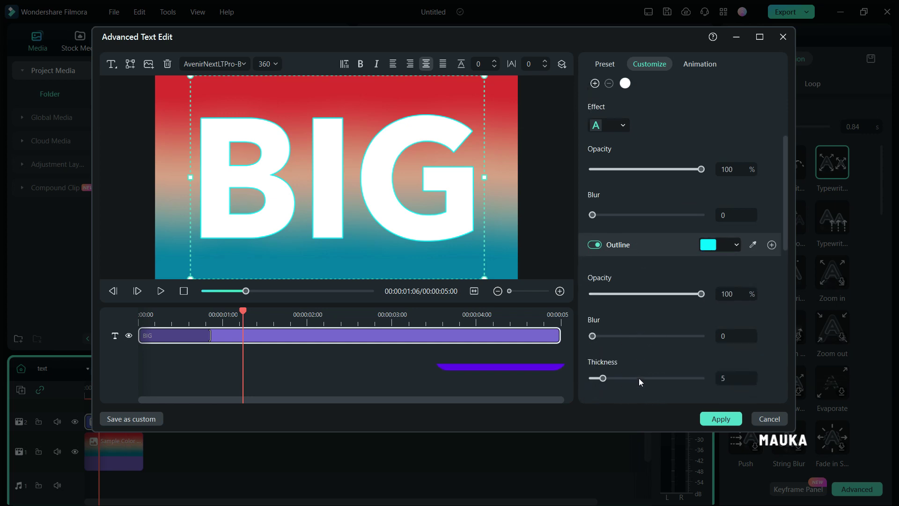
pyautogui.moveTo(603, 379); pyautogui.dragTo(613, 380)
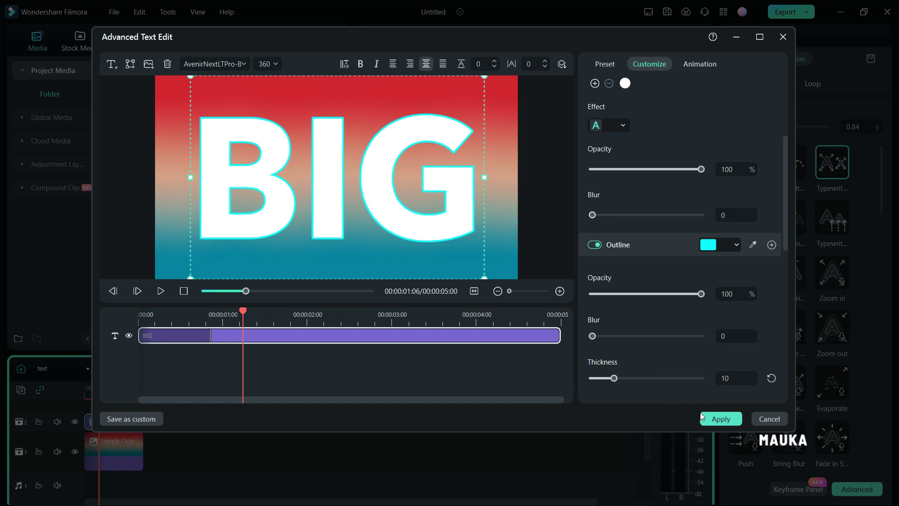
pyautogui.click(719, 419)
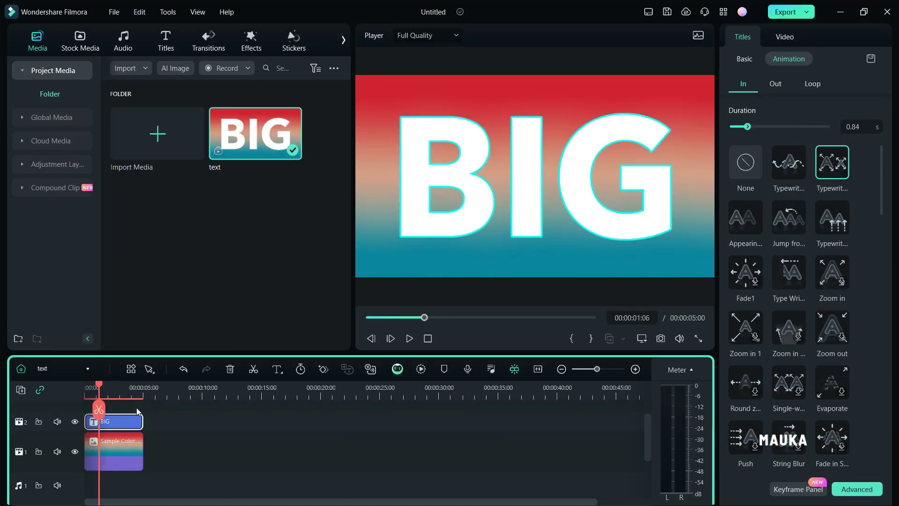
# Scrub through the title's intro animation and return to the main timeline.
pyautogui.moveTo(101, 393); pyautogui.dragTo(83, 389)
pyautogui.moveTo(95, 389); pyautogui.dragTo(103, 391)
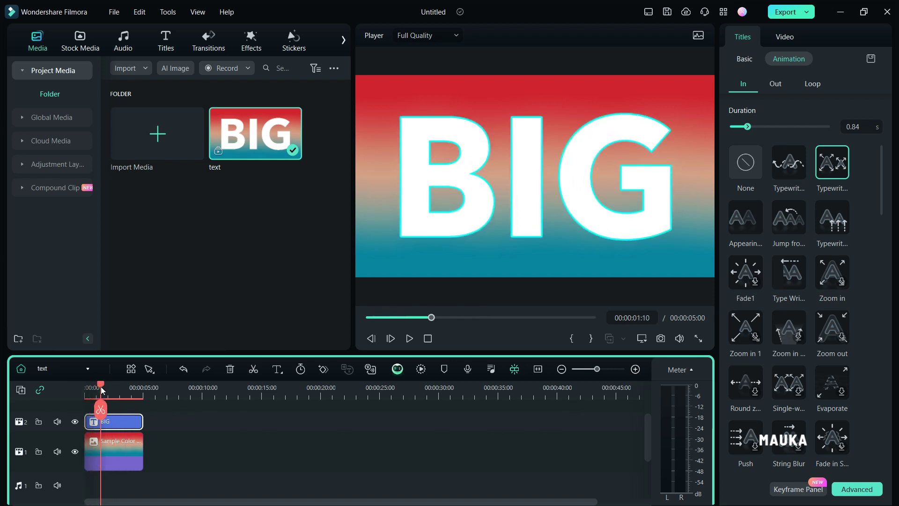
pyautogui.click(88, 369)
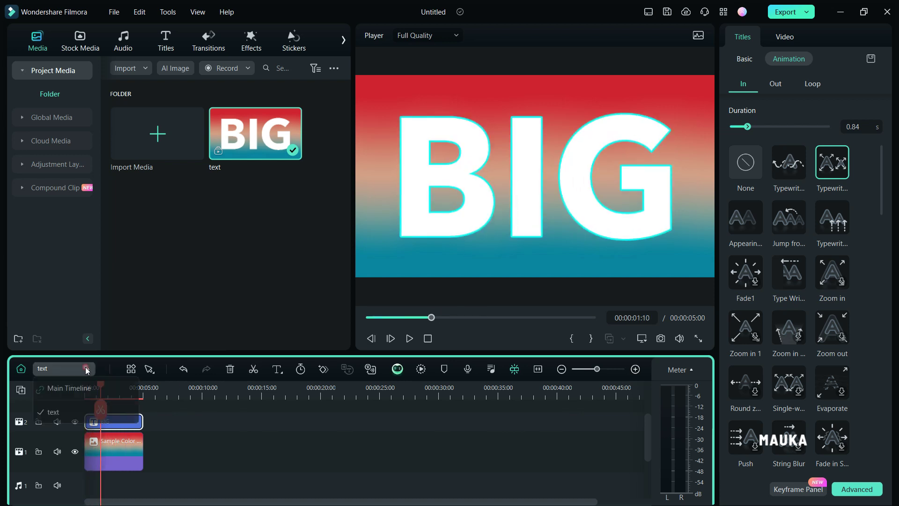
pyautogui.click(66, 388)
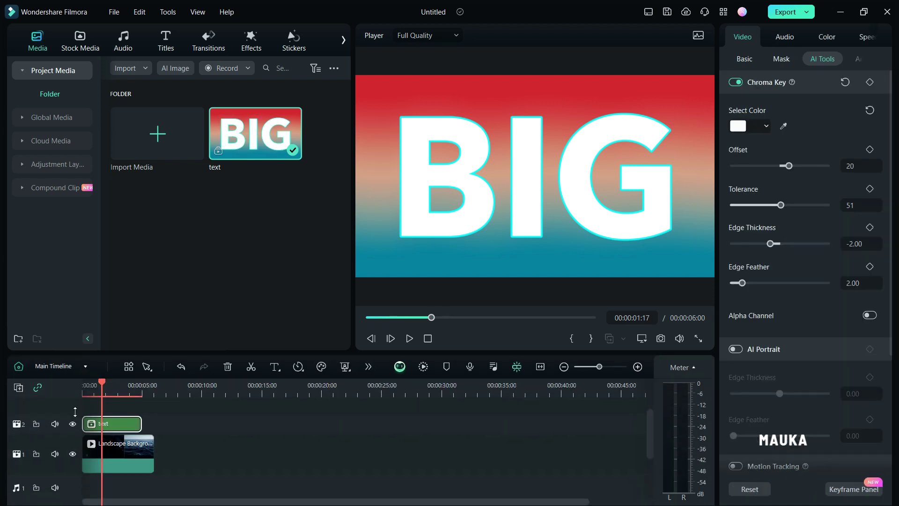
# Move the playhead to 00:00:03:20 and add the Dissolve transition to the end of the "text" clip.
pyautogui.moveTo(104, 384); pyautogui.dragTo(127, 385)
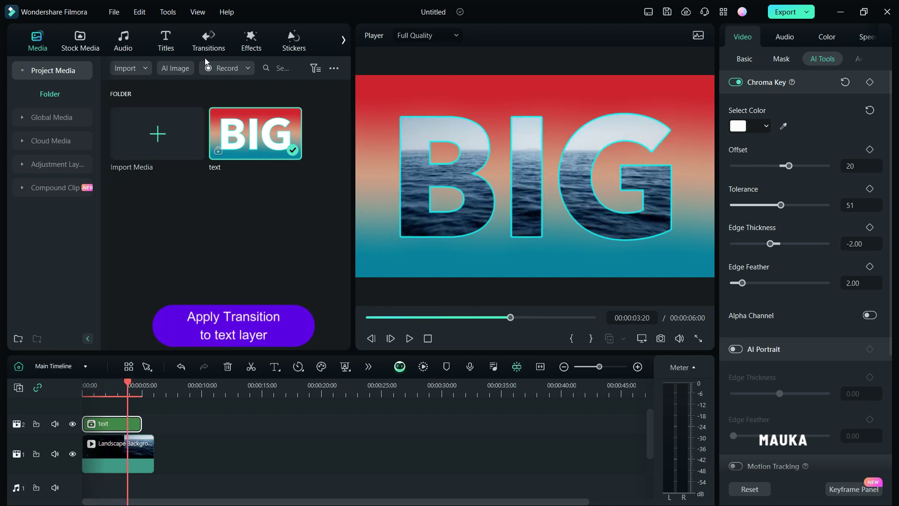
pyautogui.click(210, 43)
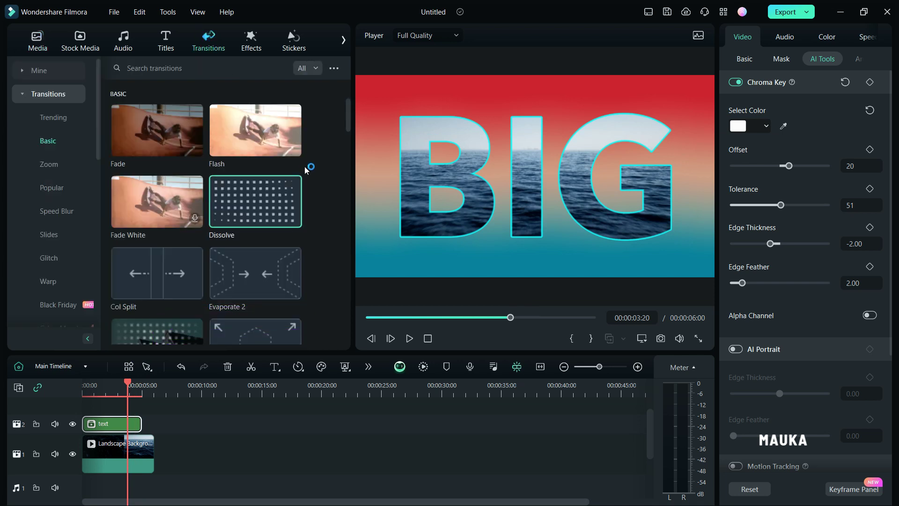
pyautogui.moveTo(241, 204); pyautogui.dragTo(146, 428)
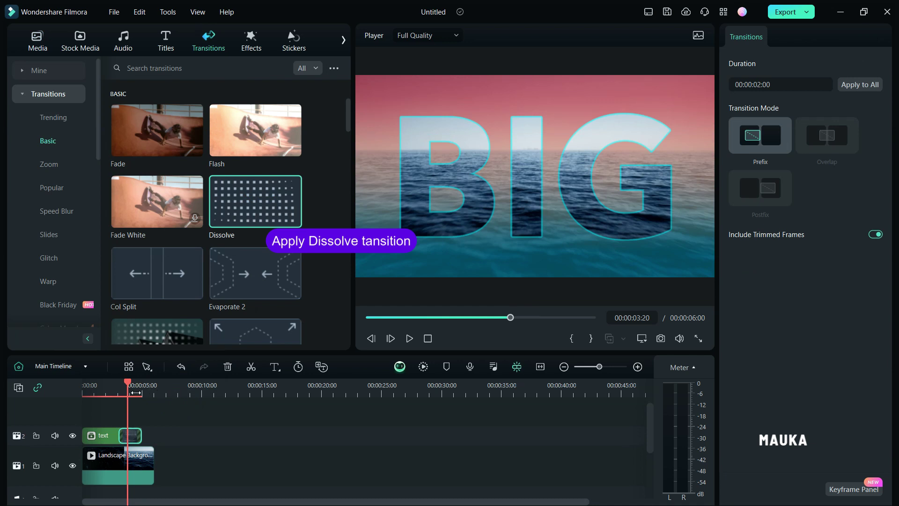
# Play the project from the start, render its preview and watch it through in full screen.
pyautogui.moveTo(127, 384); pyautogui.dragTo(66, 385)
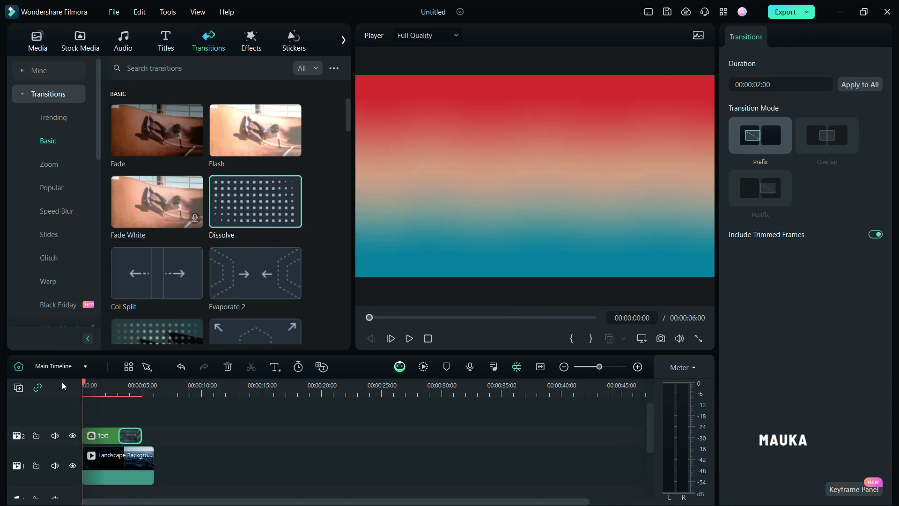
pyautogui.press('space')
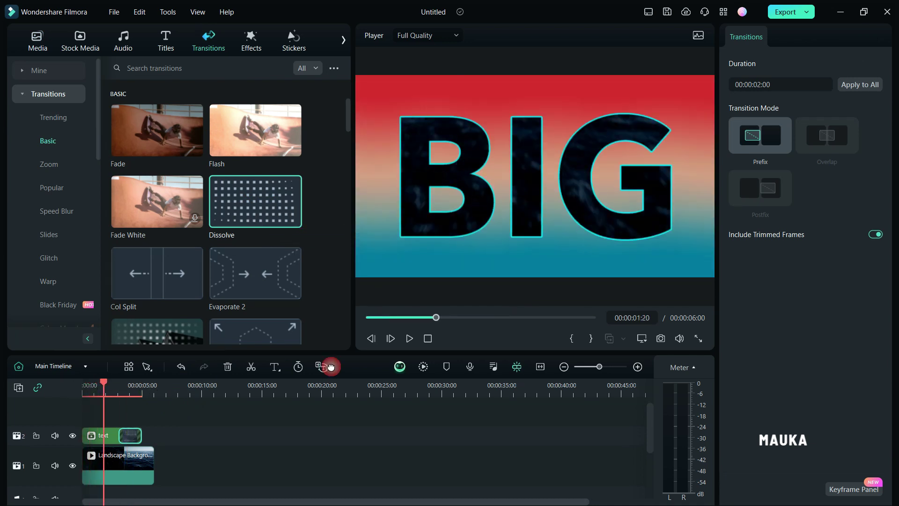
pyautogui.click(423, 367)
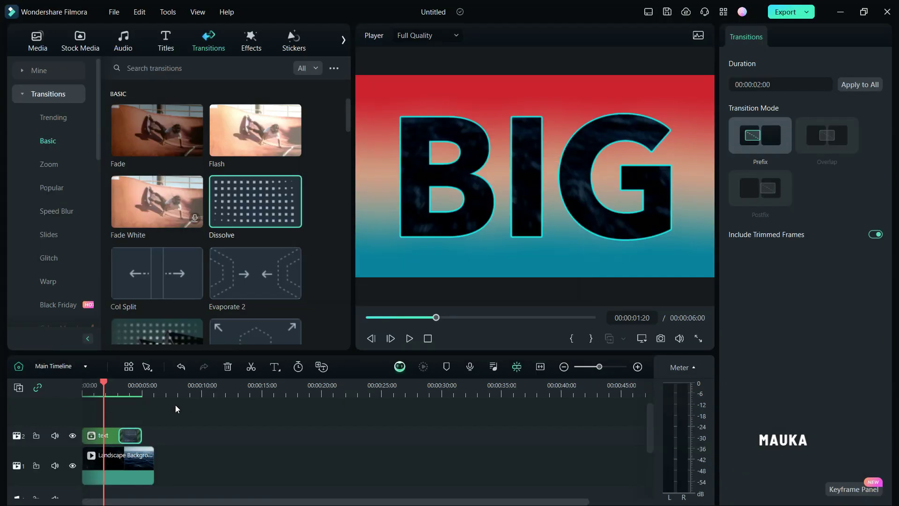
pyautogui.hotkey('alt', 'Return')
pyautogui.click(53, 494)
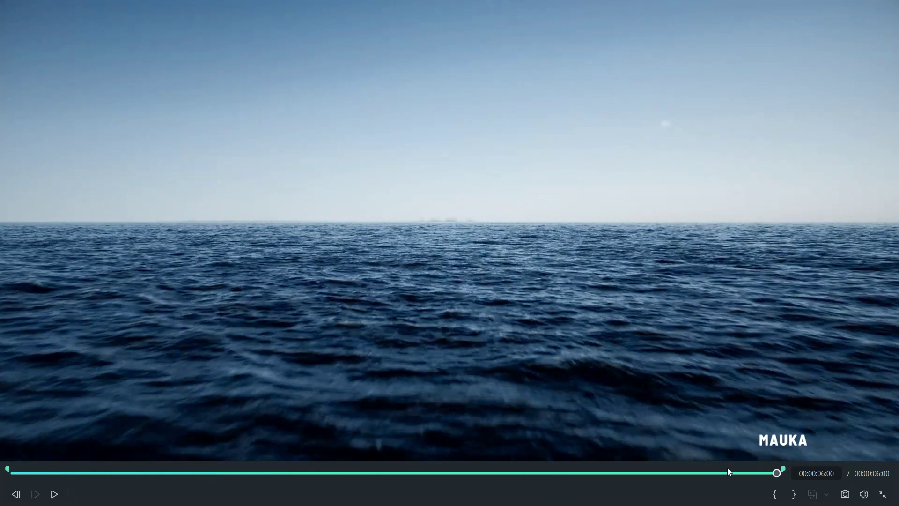
pyautogui.click(884, 496)
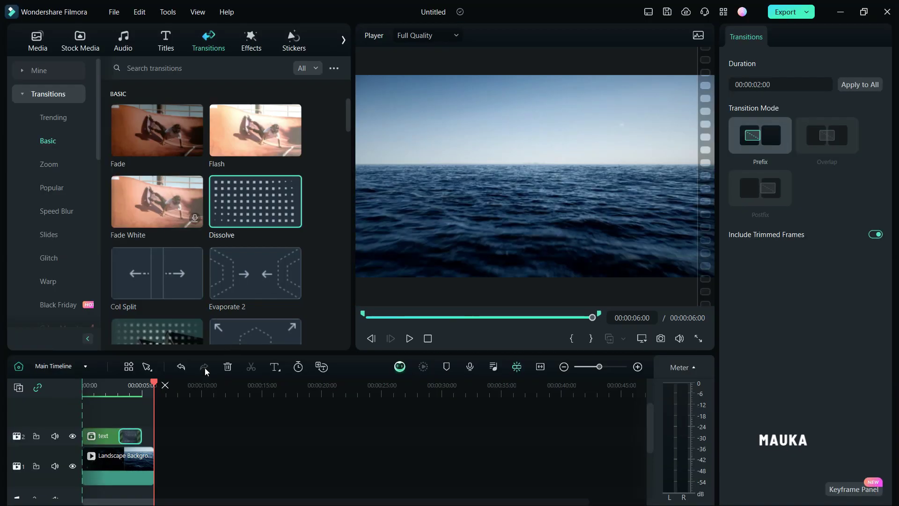
# Add the music track "A Day To Mood Fluctuation" to audio track 1 at the start of the timeline.
pyautogui.click(126, 465)
pyautogui.scroll(-1, 212, 451)
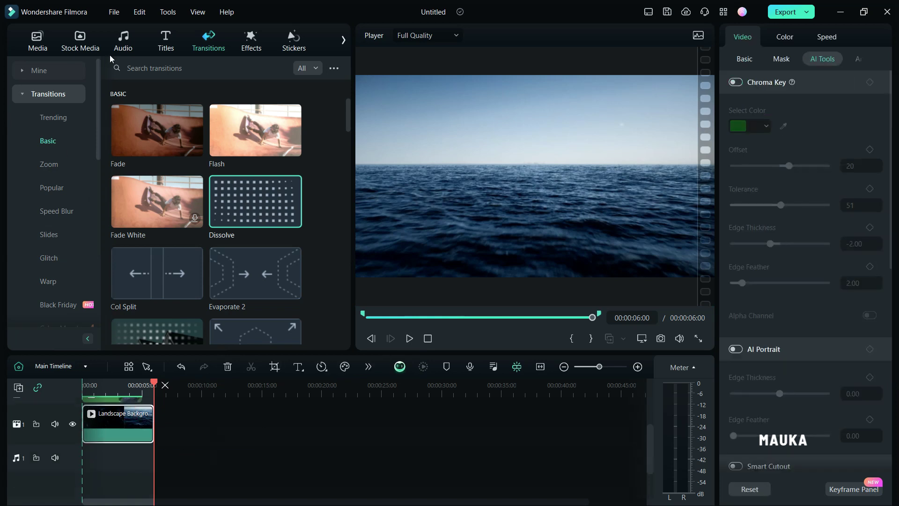
pyautogui.click(124, 44)
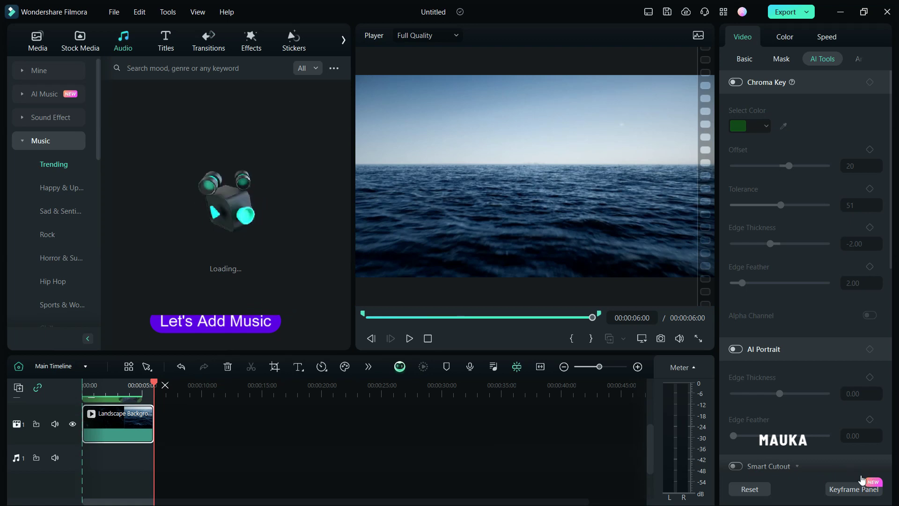
pyautogui.click(837, 490)
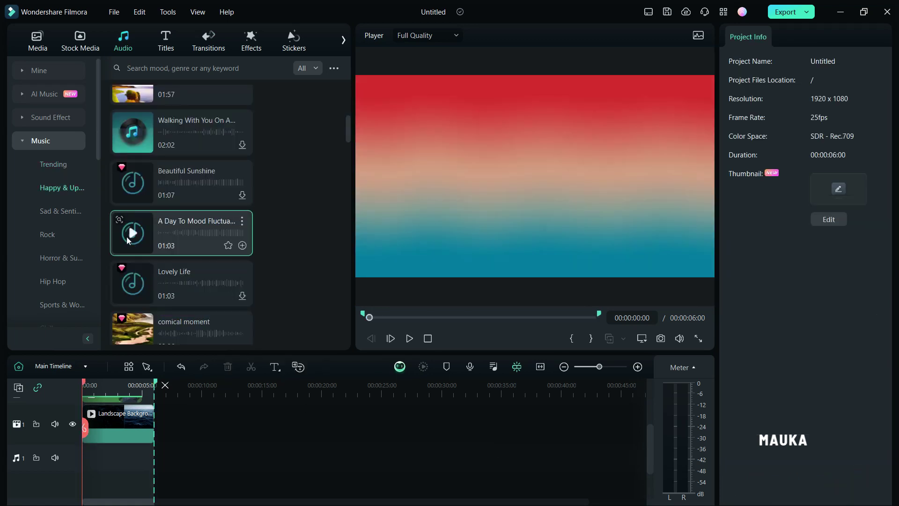
pyautogui.moveTo(160, 415); pyautogui.dragTo(105, 449)
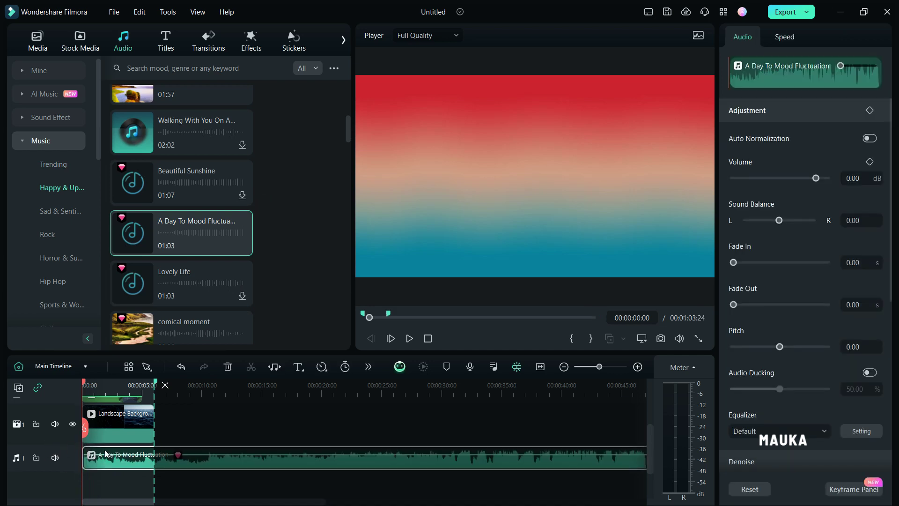
# Play the finished video with its music in full screen.
pyautogui.click(698, 339)
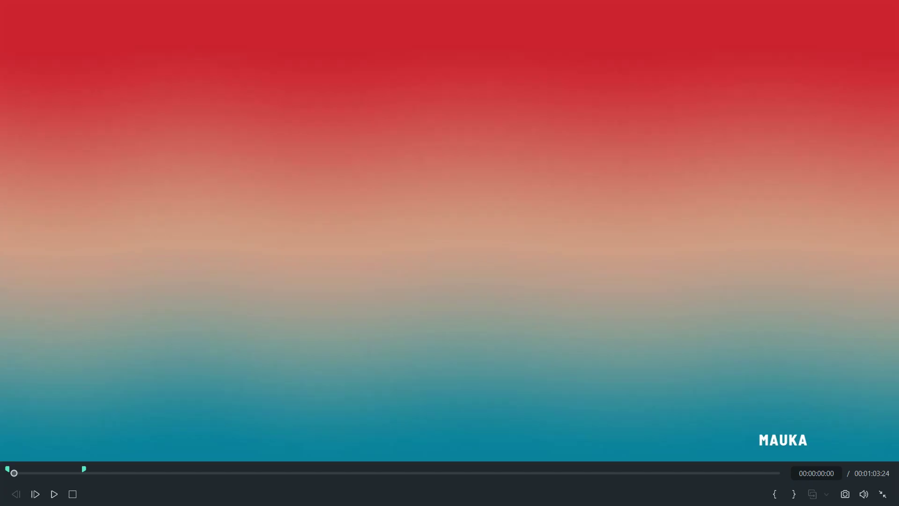
pyautogui.click(54, 495)
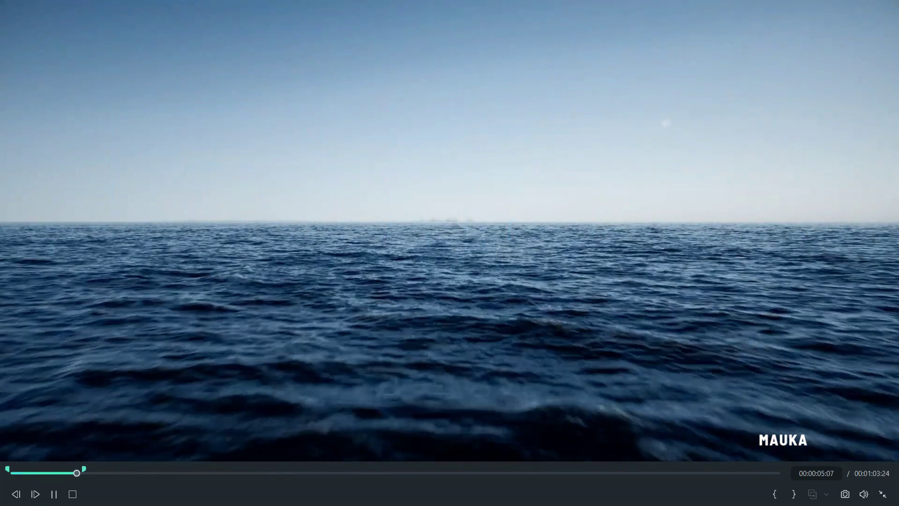
pyautogui.press('space')
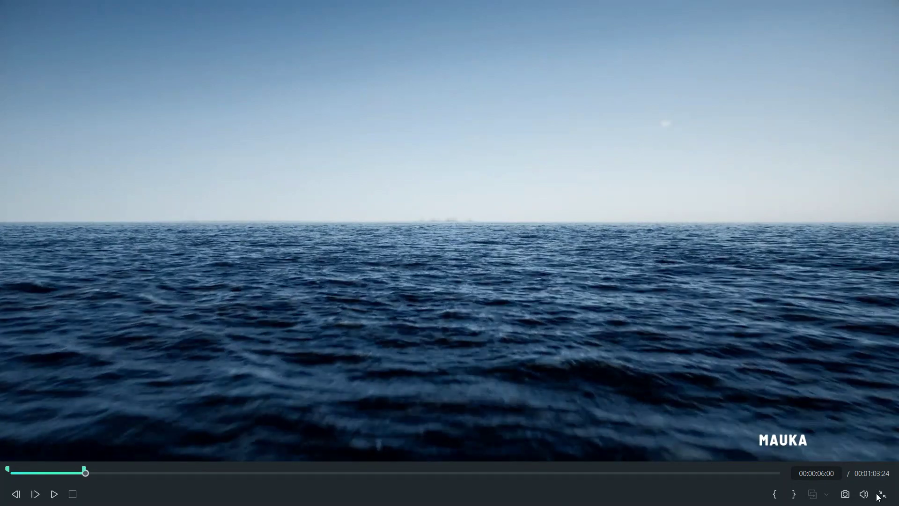